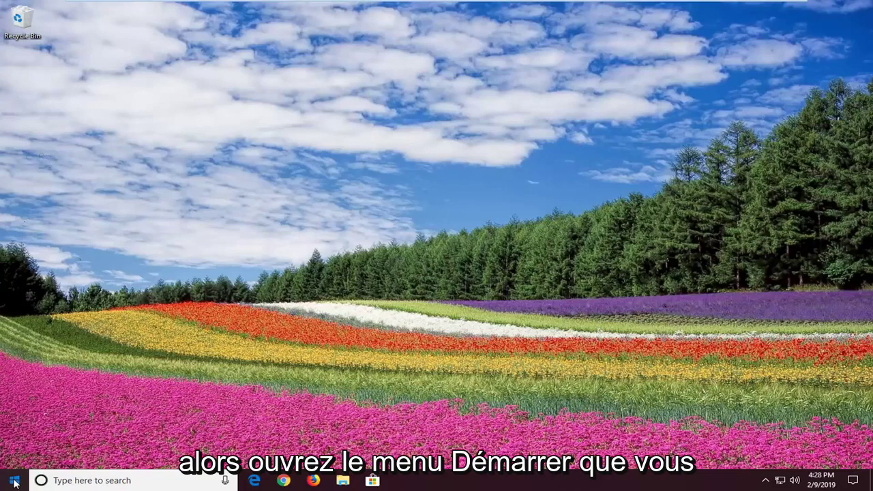
Launch the Local Group Policy Editor by searching 'edit group policy' from the Start menu.
click(15, 480)
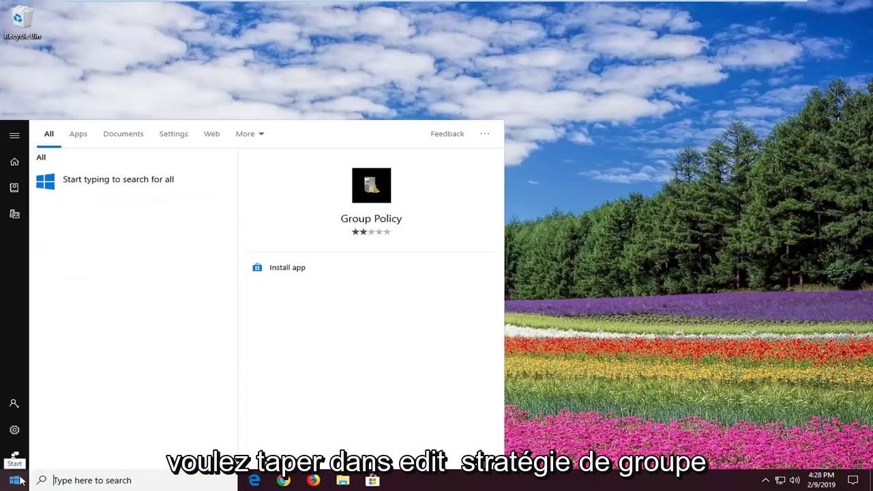
text(edit )
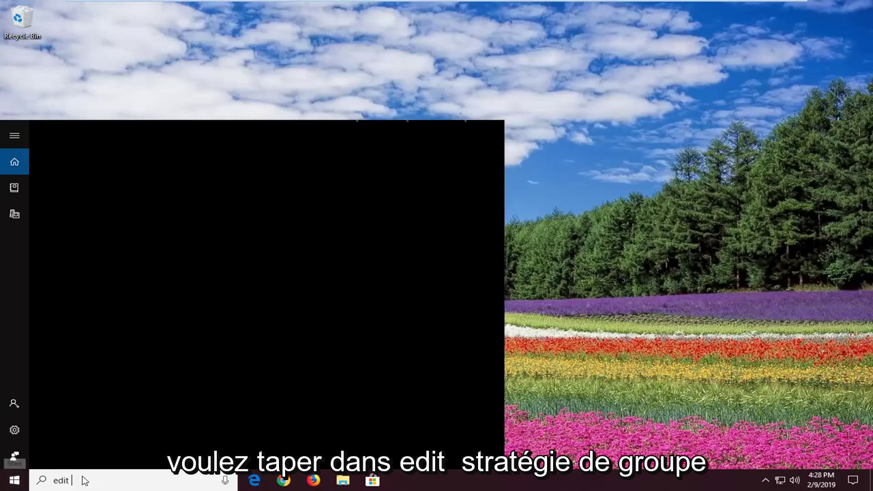
text(group policy)
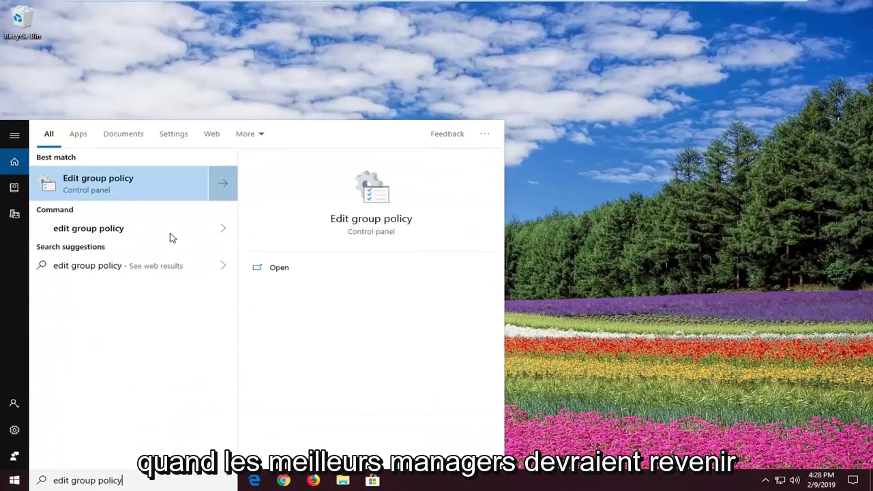
click(107, 189)
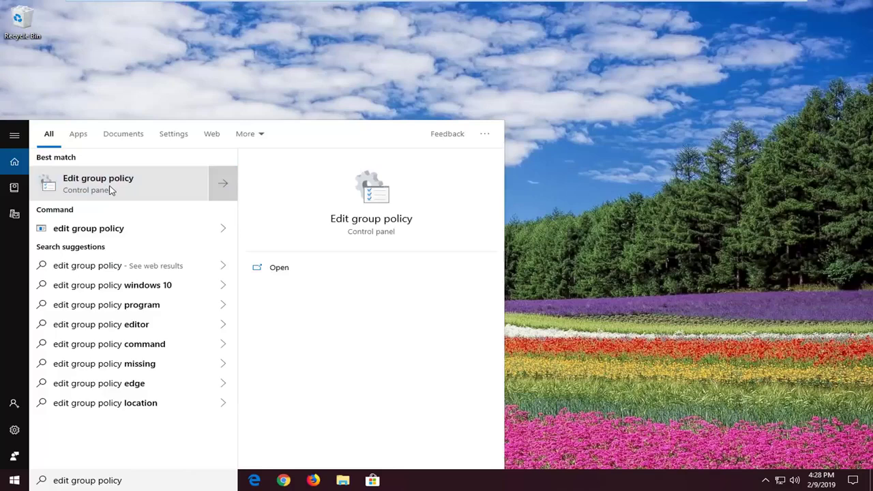
click(108, 190)
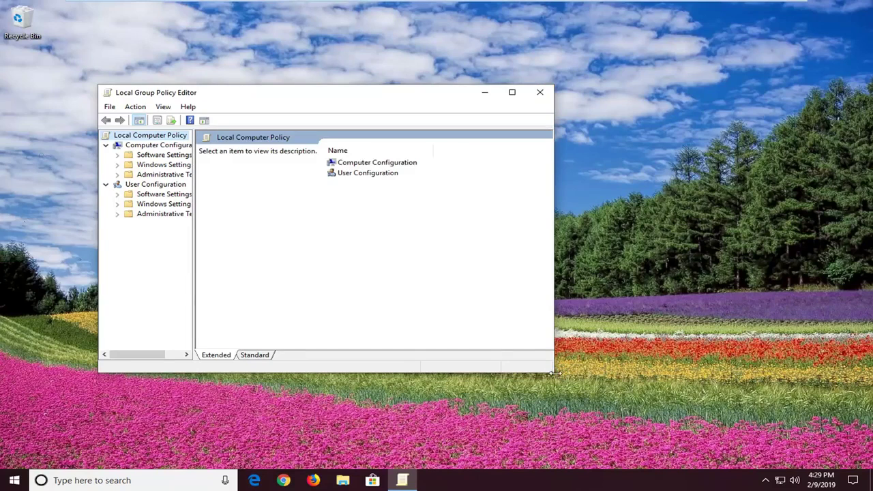
Enlarge the editor window, widen the folder tree, and collapse User Configuration.
drag(554, 373, 666, 410)
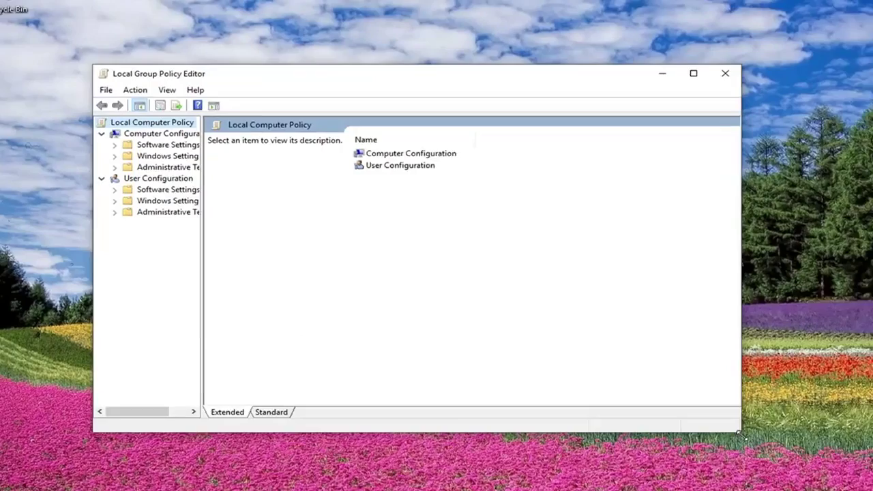
drag(520, 74, 548, 25)
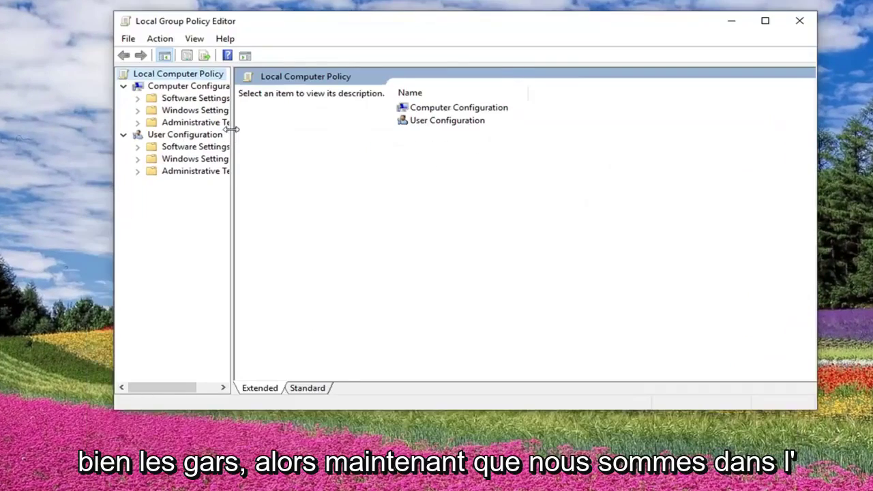
drag(232, 129, 293, 141)
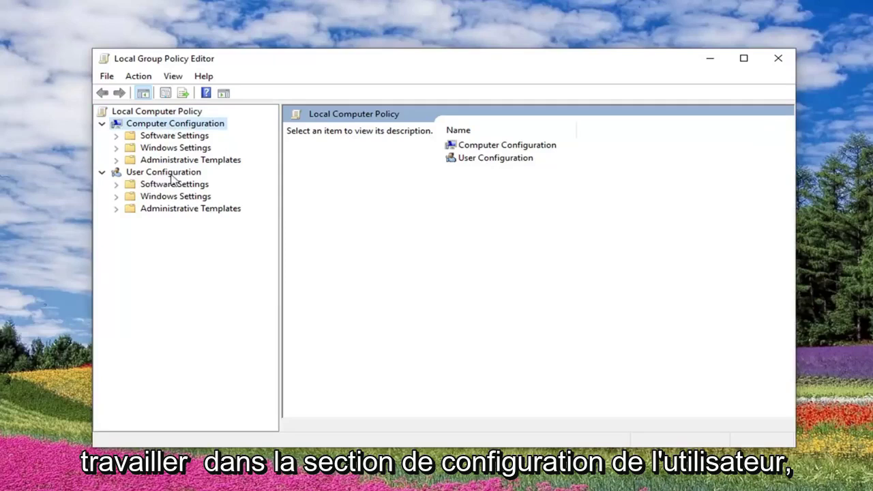
click(102, 173)
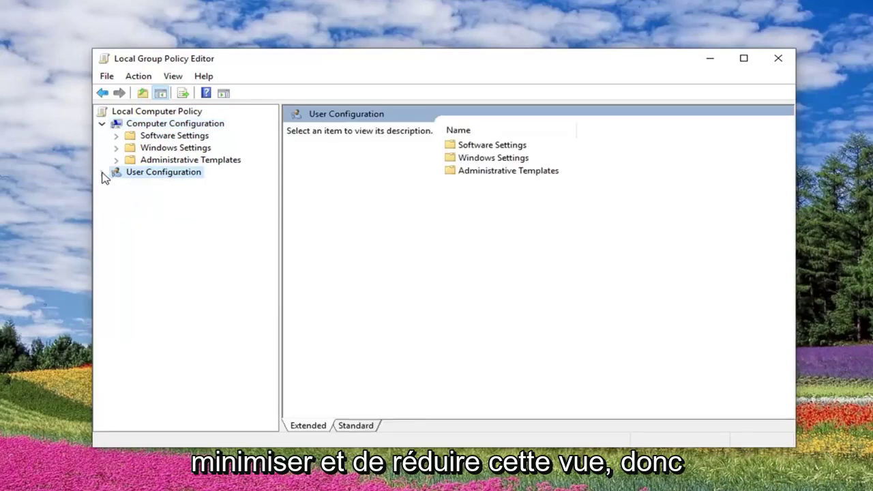
Navigate to Windows Components > BitLocker Drive Encryption > Operating System Drives and select 'Require additional authentication at startup'.
click(147, 125)
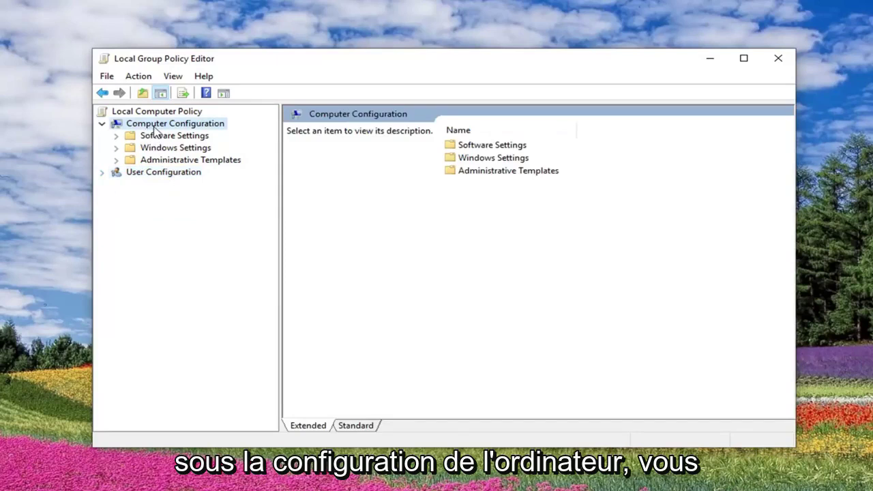
click(169, 161)
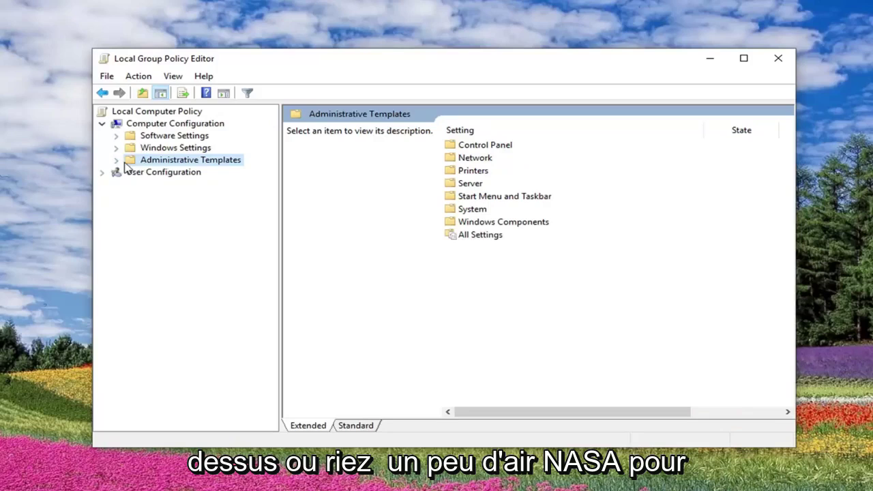
click(117, 162)
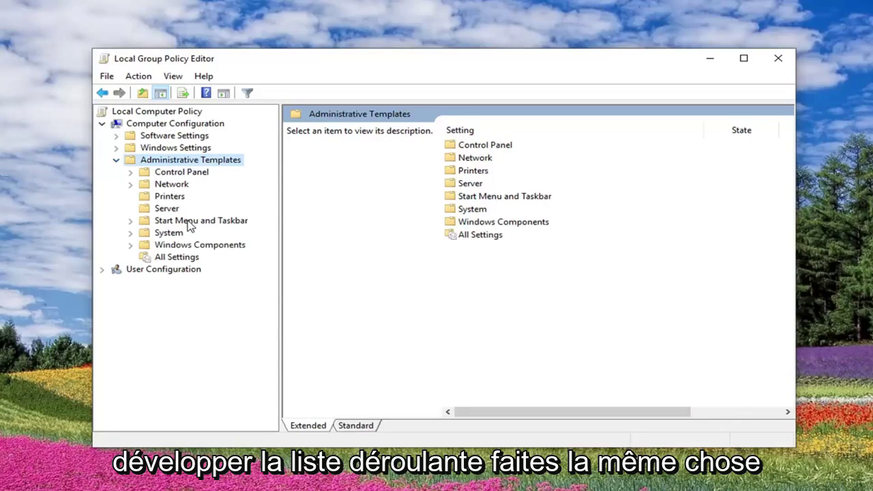
double_click(143, 248)
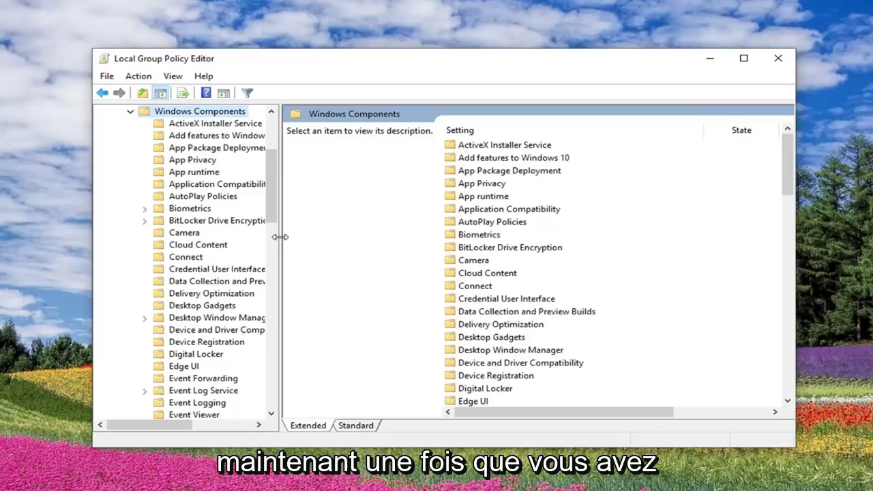
drag(279, 237, 349, 239)
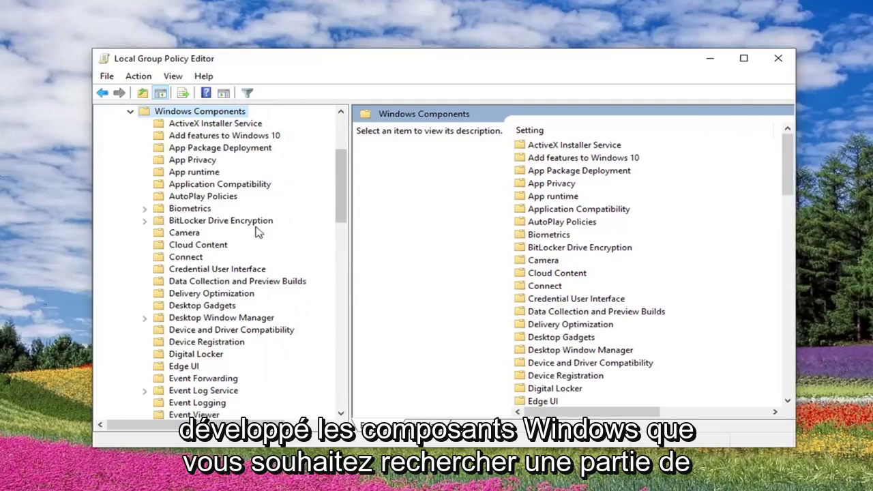
click(188, 221)
click(145, 221)
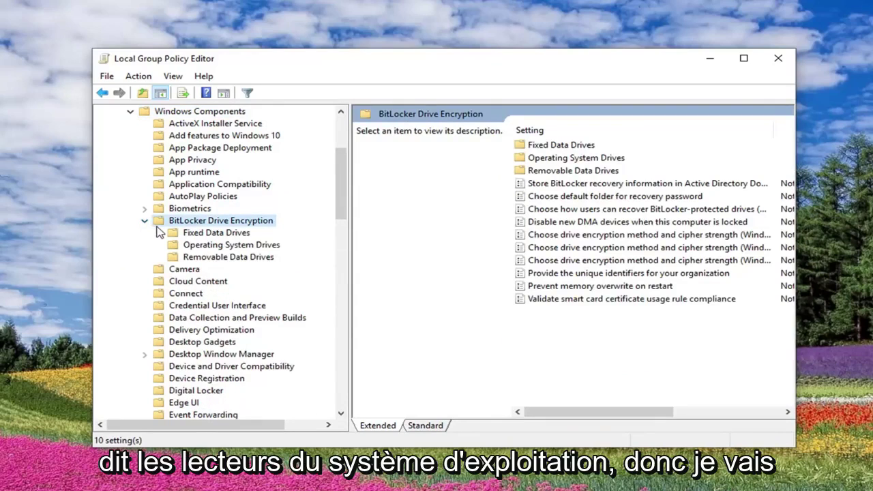
click(224, 247)
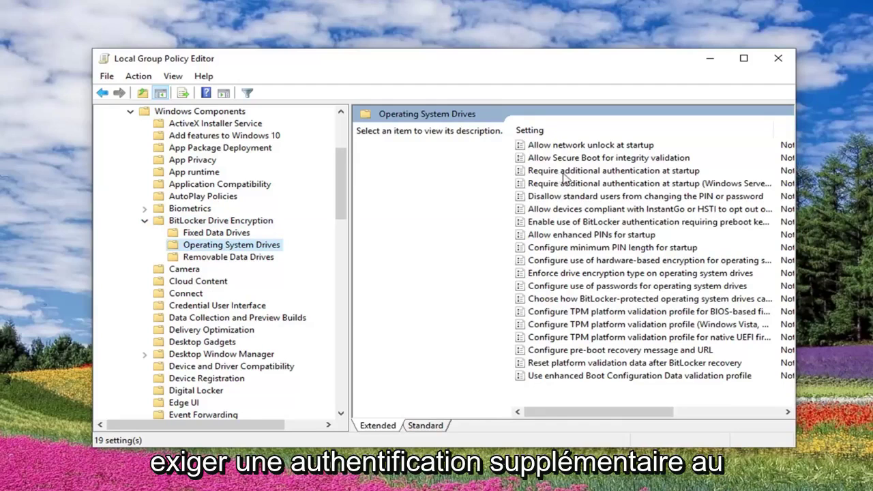
click(588, 172)
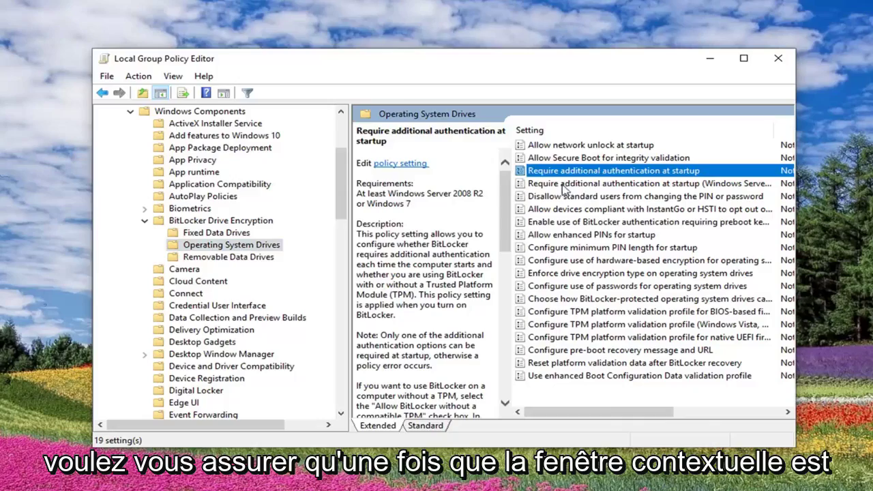
Enable 'Require additional authentication at startup' and disallow BitLocker without a compatible TPM.
double_click(582, 174)
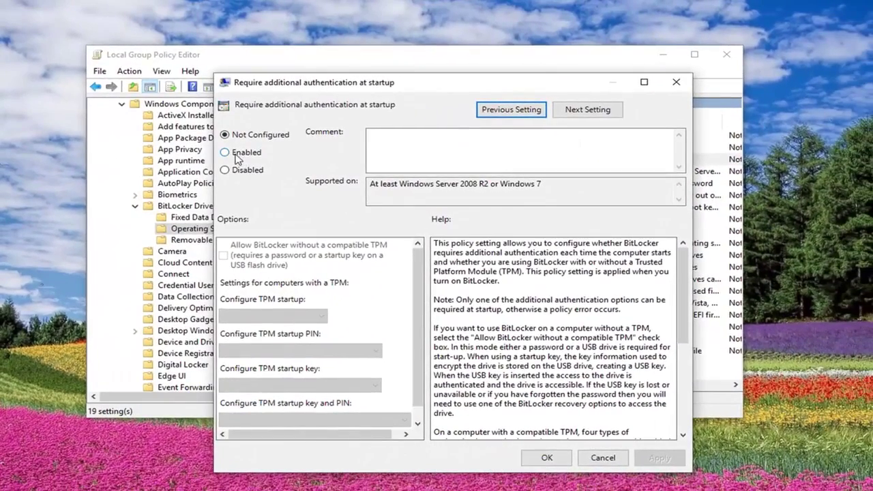
click(238, 155)
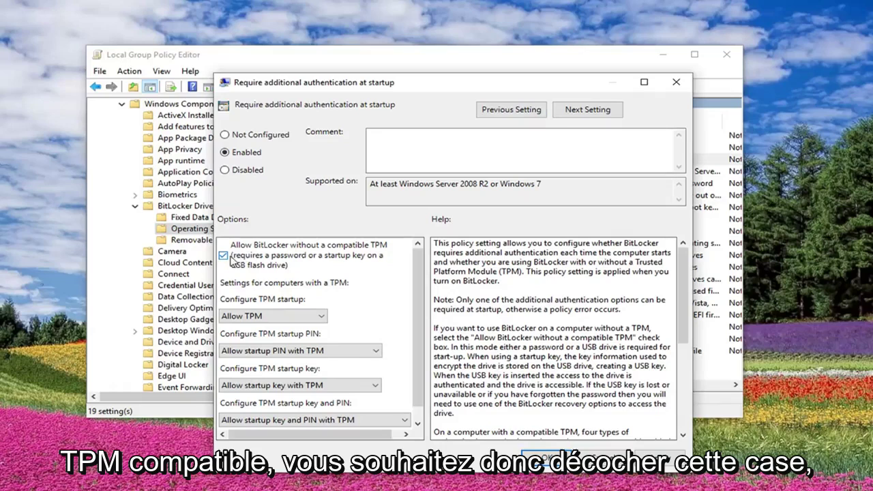
click(223, 258)
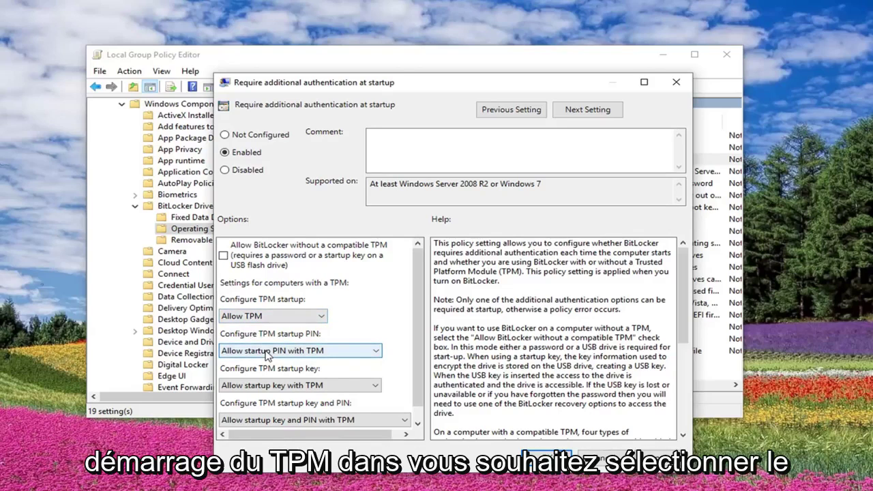
Set the TPM startup PIN to 'Require startup PIN with TPM' and keep allowing a startup key with TPM.
click(268, 354)
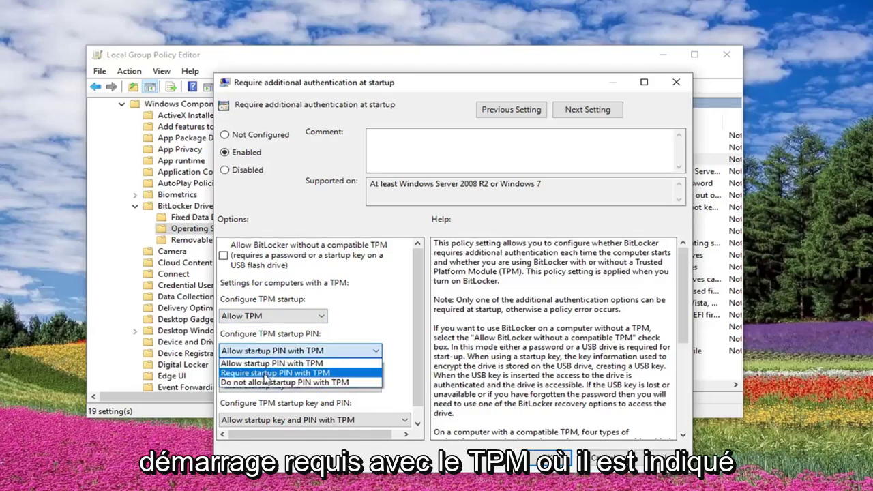
click(265, 373)
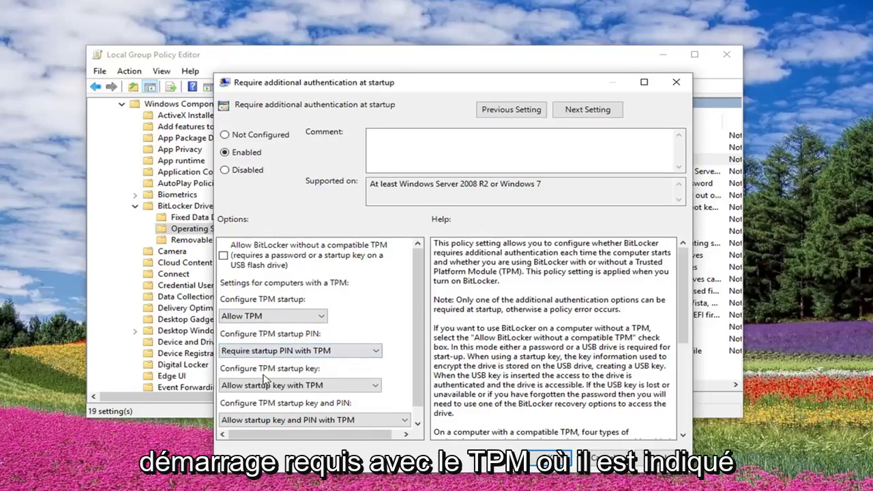
click(266, 383)
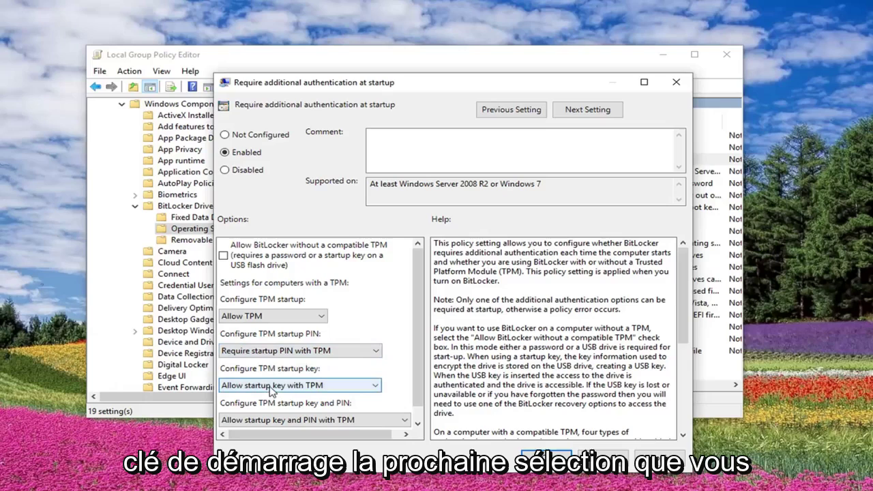
click(271, 386)
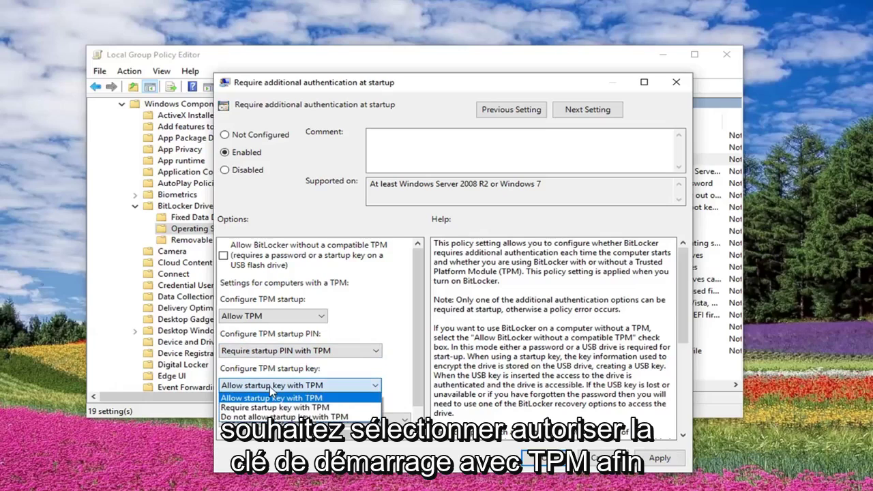
click(273, 398)
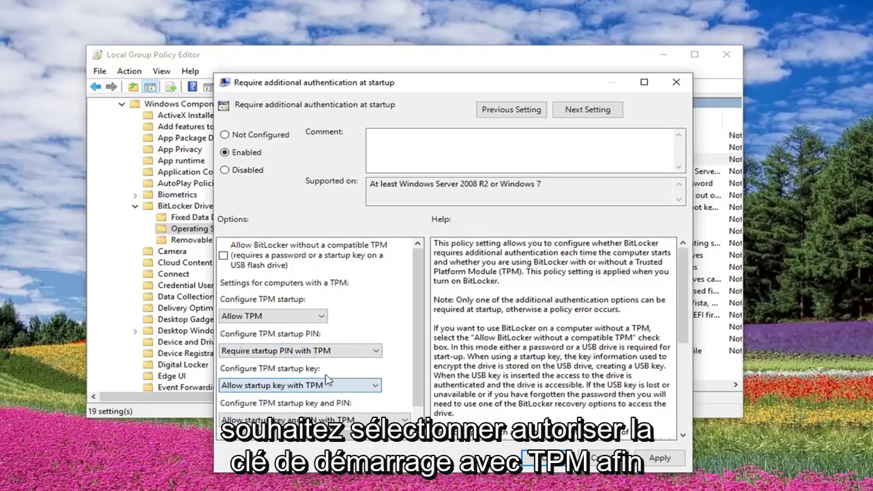
scroll(295, 385, down, 1)
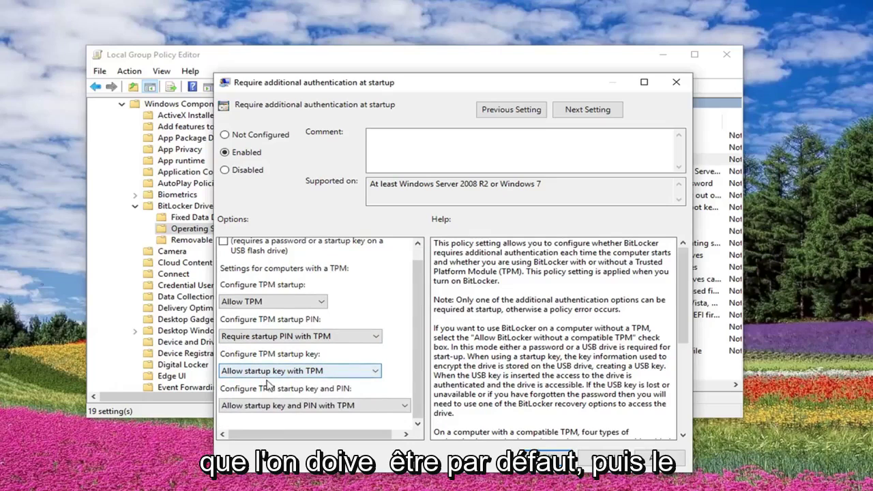
click(267, 407)
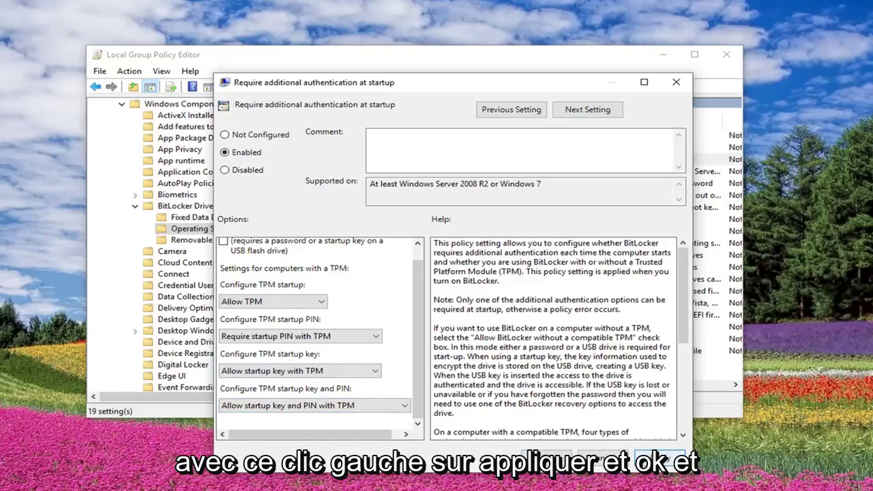
Apply the startup authentication settings and close the policy dialog with OK.
click(659, 458)
click(545, 459)
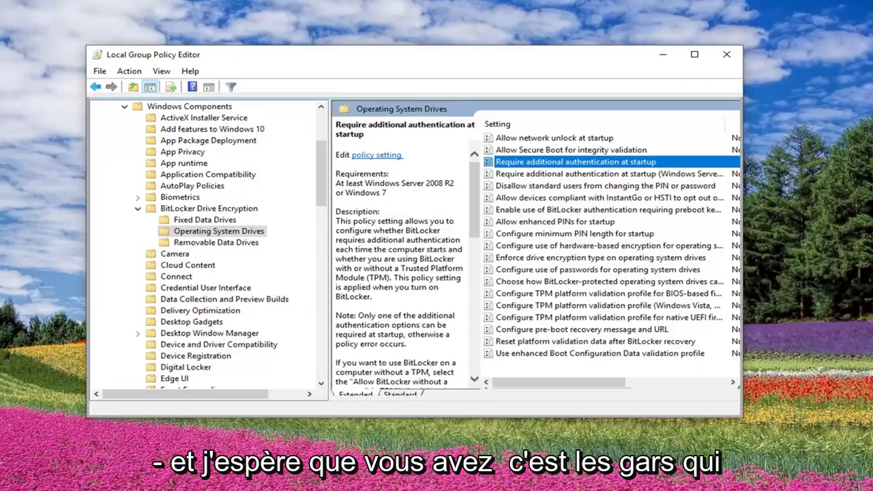